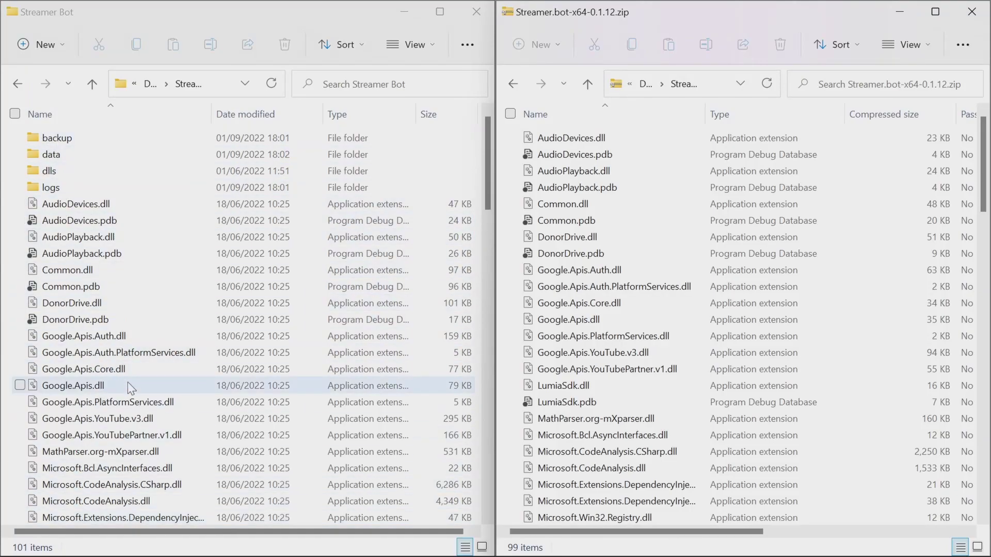
# Step: Compress the Streamer Bot folder on the Desktop into a zip backup
pyautogui.click(150, 84)
pyautogui.click(78, 254)
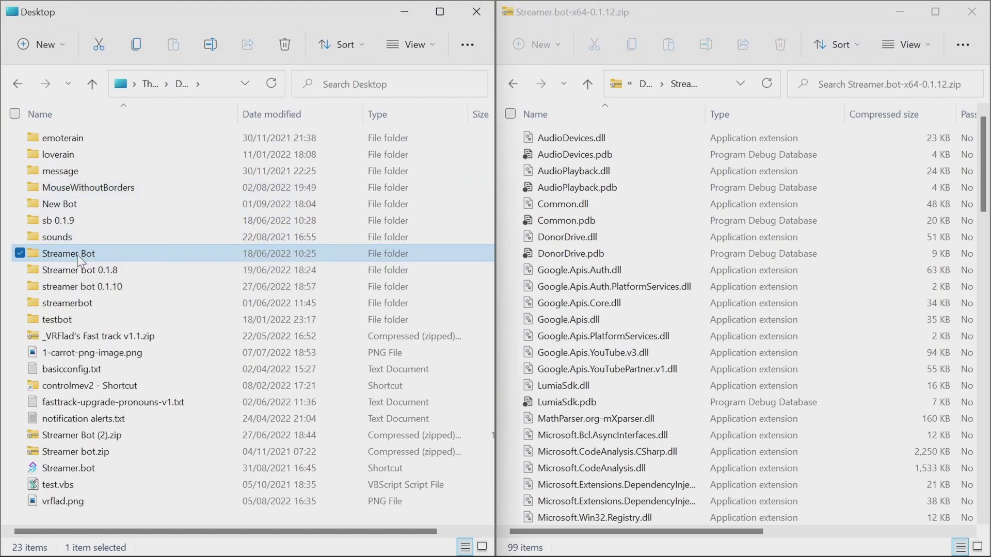
pyautogui.rightClick(77, 255)
pyautogui.click(161, 382)
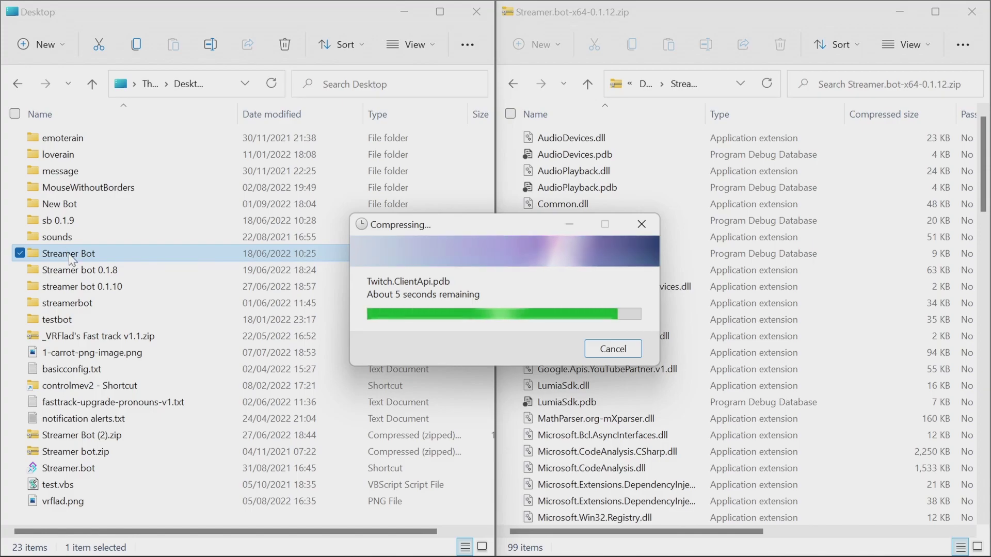
# Step: Copy all 99 files from the 0.1.12 zip into the Streamer Bot folder, replacing the old files
pyautogui.doubleClick(70, 255)
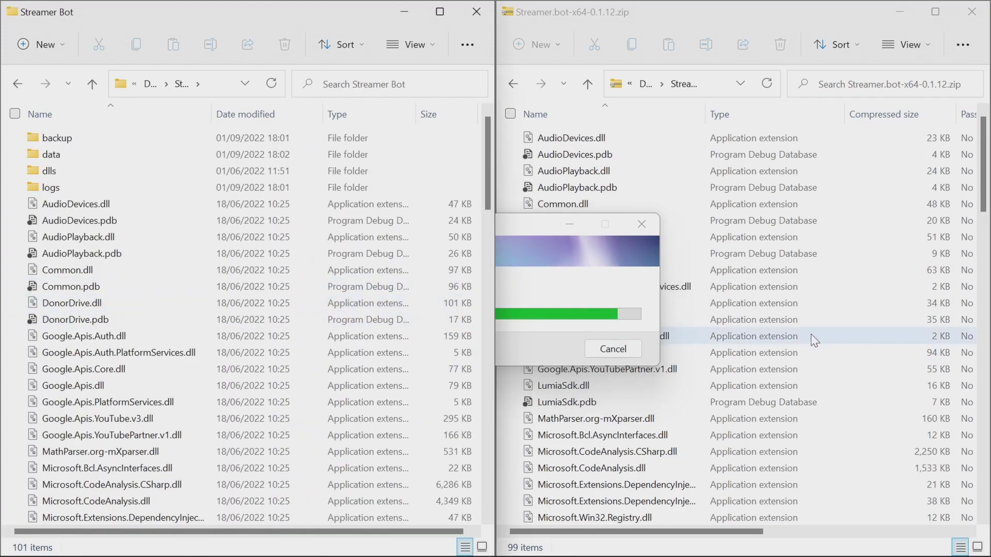
pyautogui.click(542, 226)
pyautogui.click(842, 272)
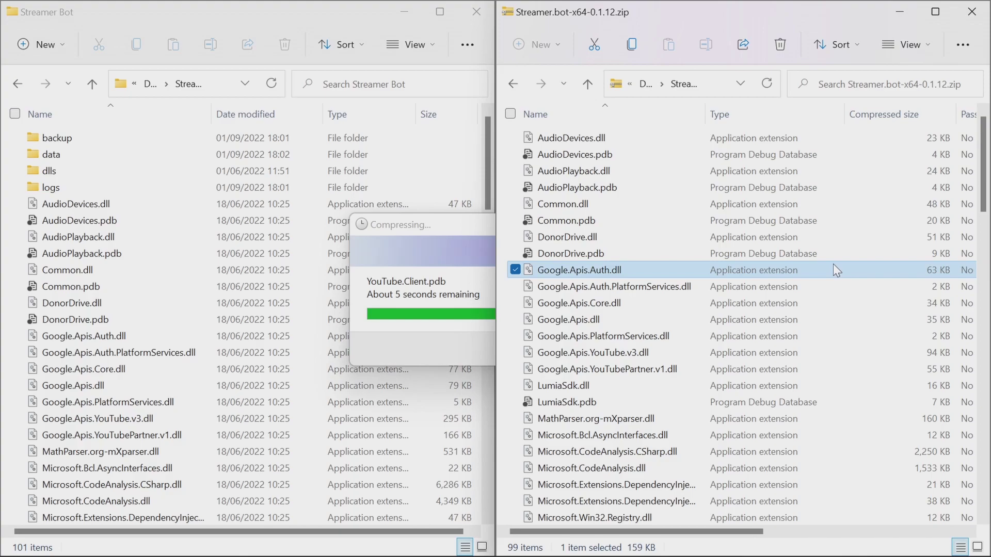
pyautogui.hotkey('ctrl', 'a')
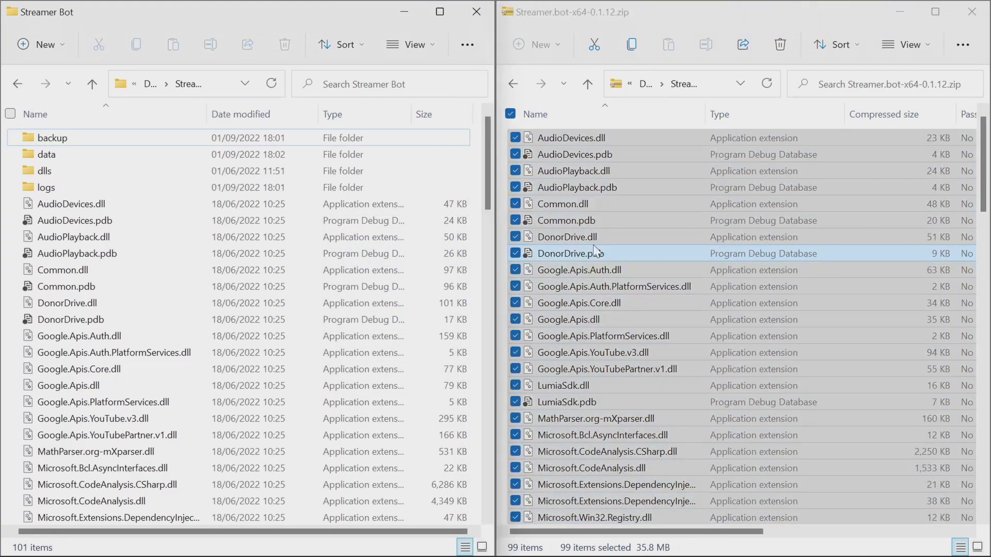
pyautogui.moveTo(593, 244); pyautogui.dragTo(15, 257)
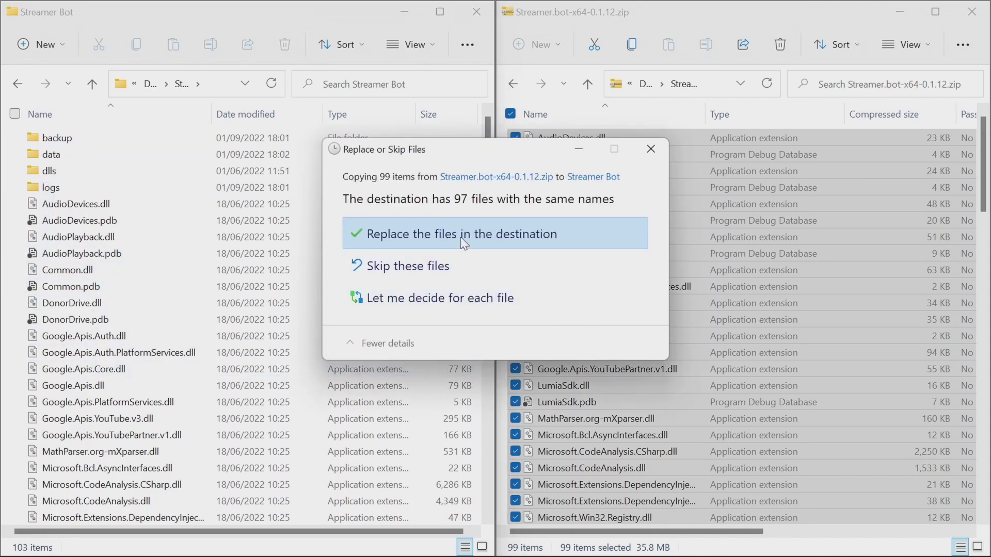
pyautogui.click(461, 237)
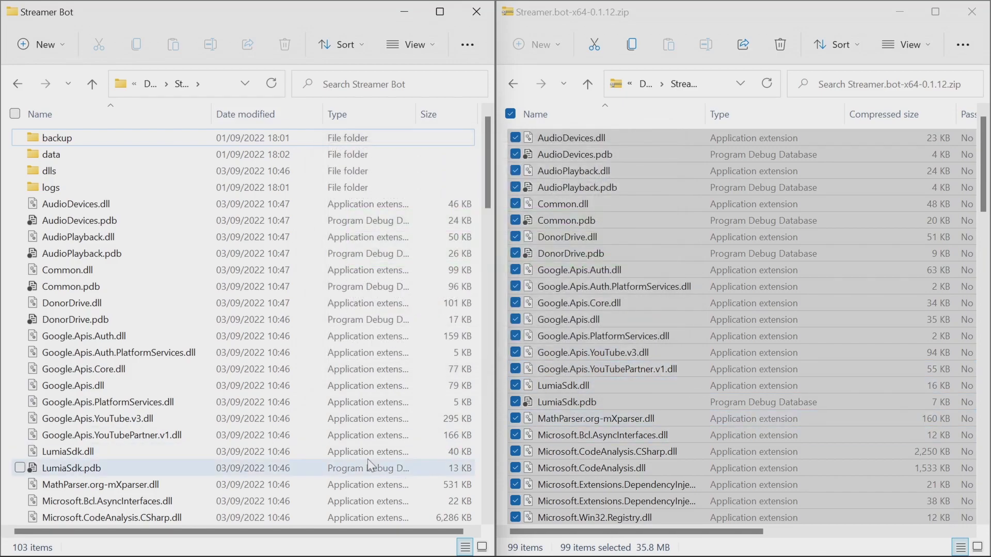
# Step: Select the Streamer.bot.exe program file in the Streamer Bot folder
pyautogui.scroll(-6, 320, 454)
pyautogui.scroll(-6, 320, 437)
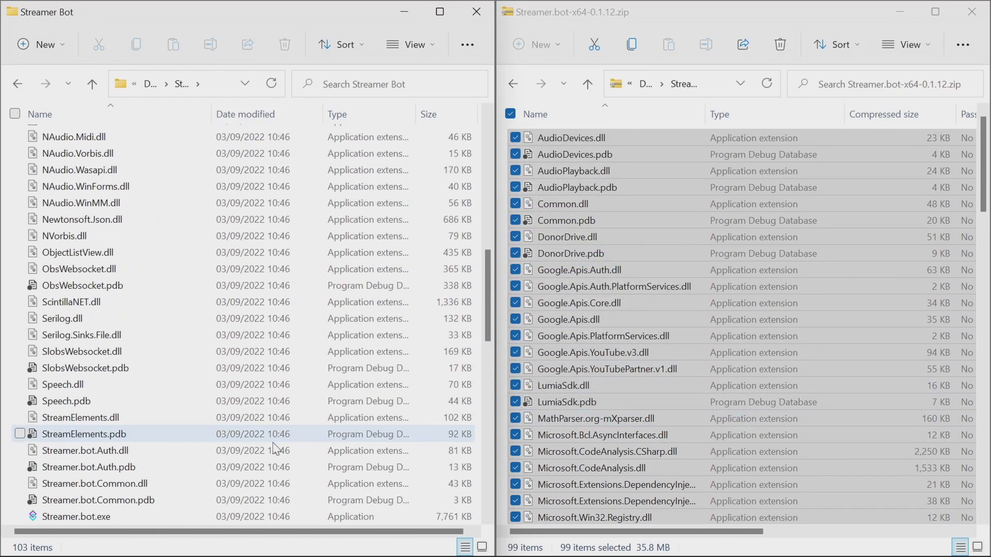
pyautogui.click(138, 519)
# Step: Launch Streamer.bot.exe and let it run past the SmartScreen warning to open version 0.1.12
pyautogui.doubleClick(138, 517)
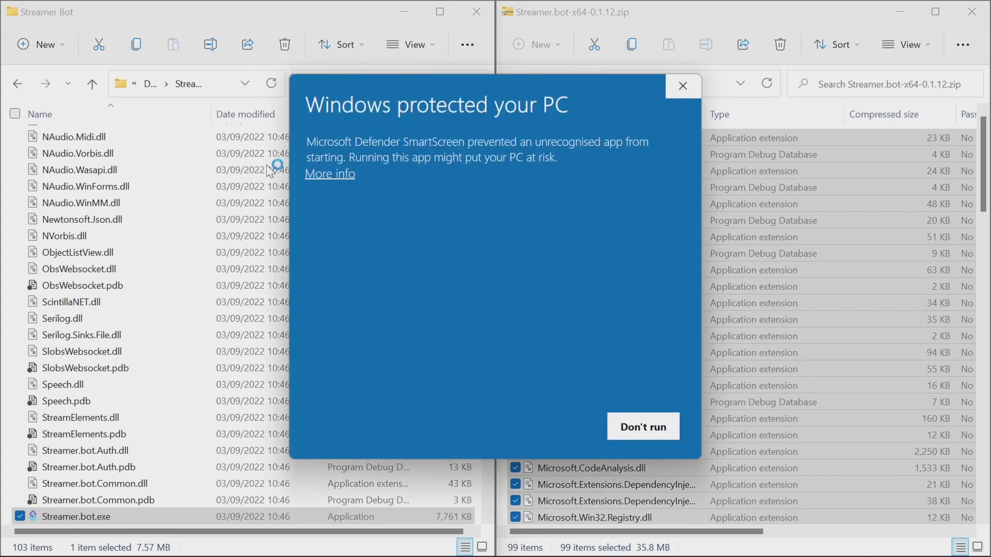
pyautogui.click(331, 174)
pyautogui.click(535, 426)
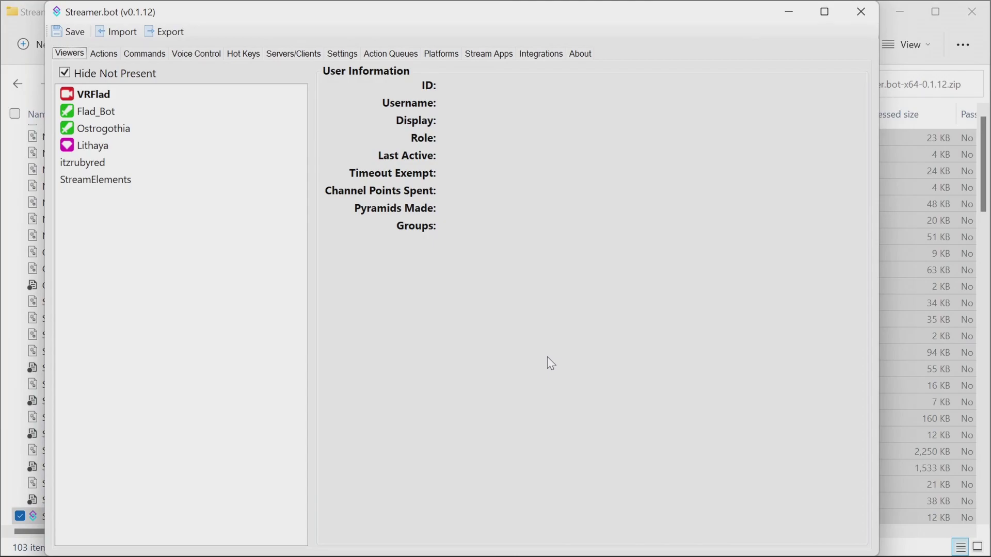
# Step: Reconnect the broadcaster account under Platforms > Twitch > Accounts and authorize it in the browser
pyautogui.click(443, 56)
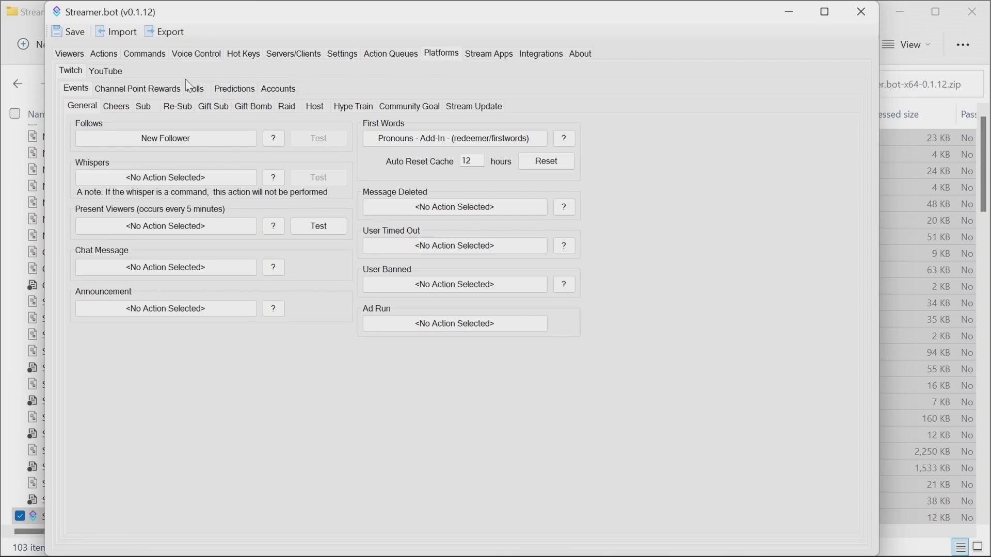
pyautogui.click(279, 89)
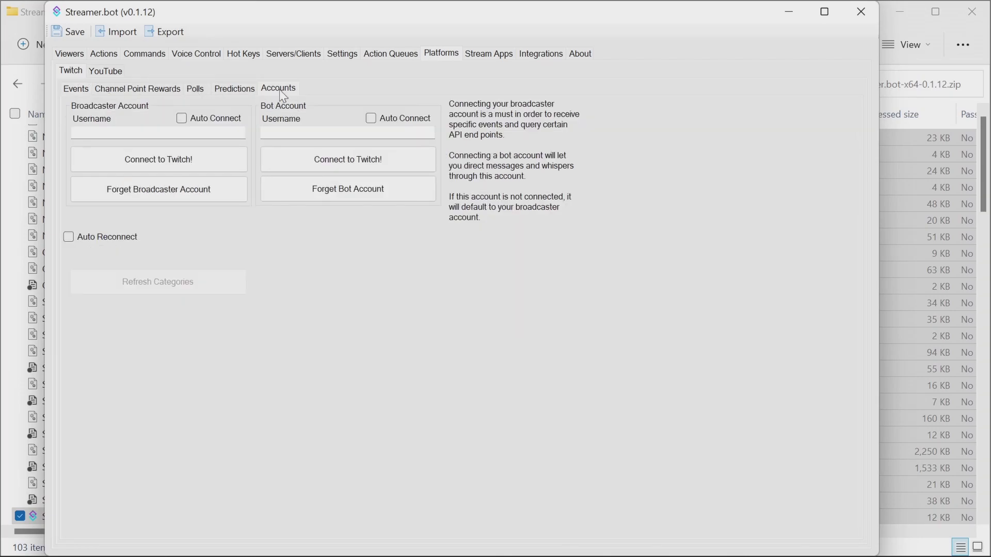
pyautogui.click(182, 165)
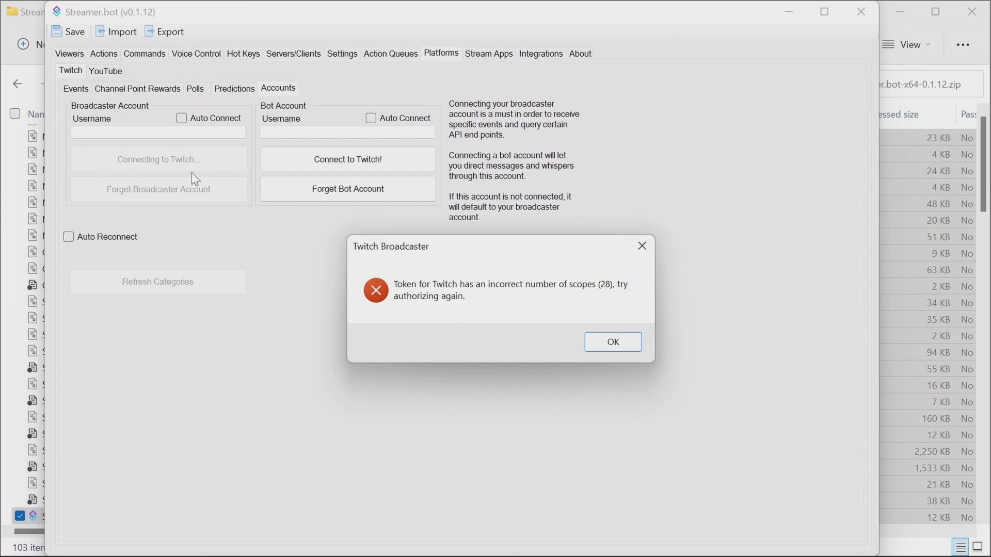
pyautogui.click(598, 342)
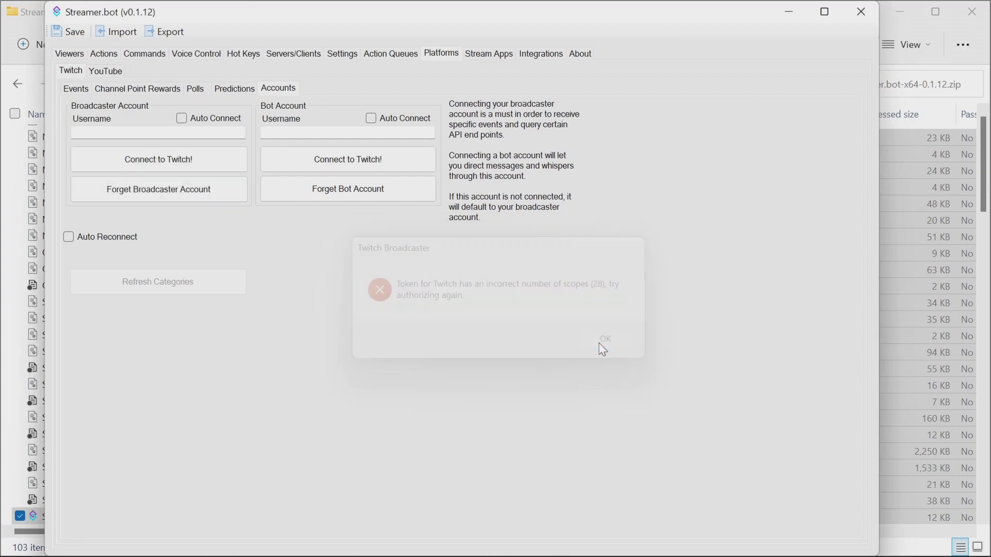
pyautogui.click(157, 166)
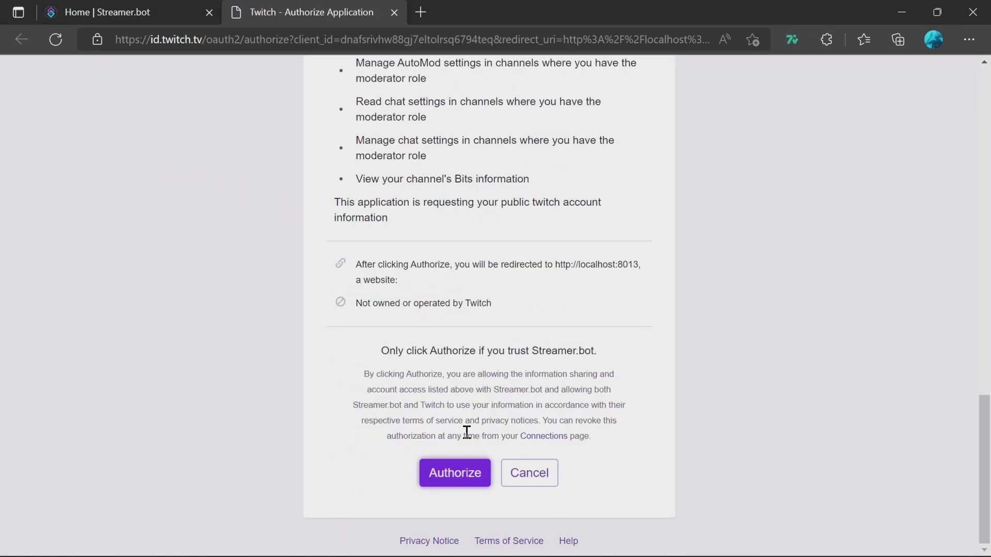
pyautogui.click(462, 476)
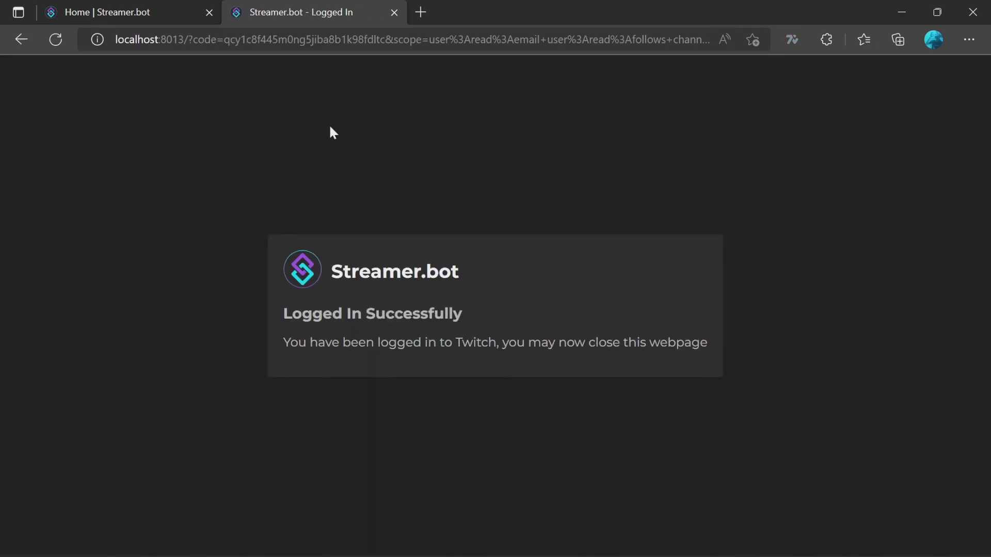
pyautogui.hotkey('alt', 'Tab')
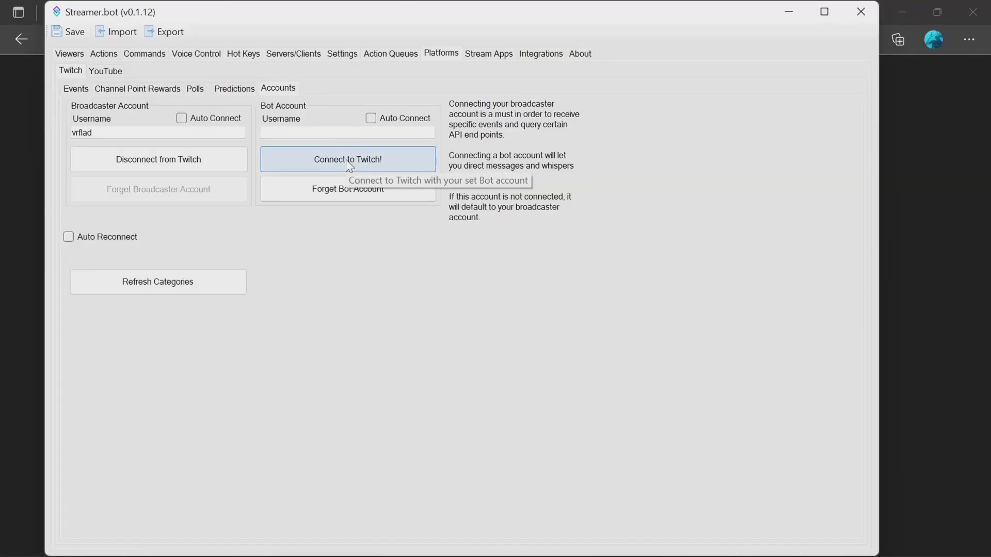
# Step: Start connecting the bot account to Twitch, loading its authorize page in a private browser window
pyautogui.click(347, 160)
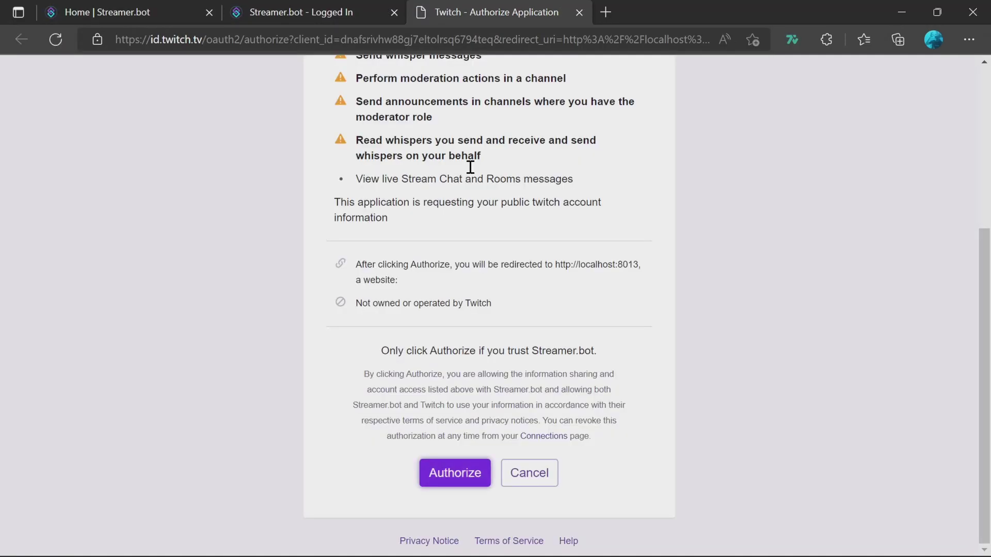
pyautogui.click(427, 41)
pyautogui.rightClick(424, 43)
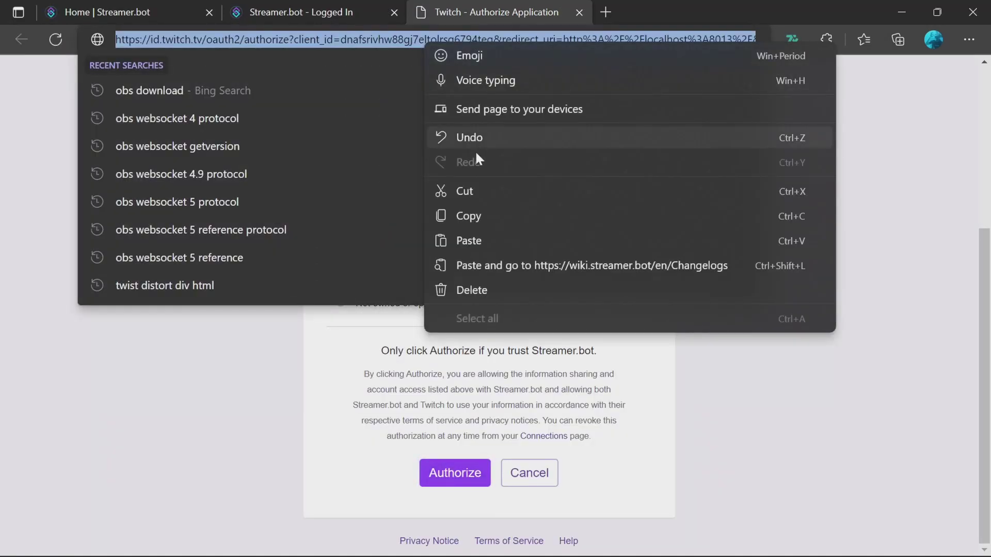
pyautogui.click(485, 209)
pyautogui.click(969, 39)
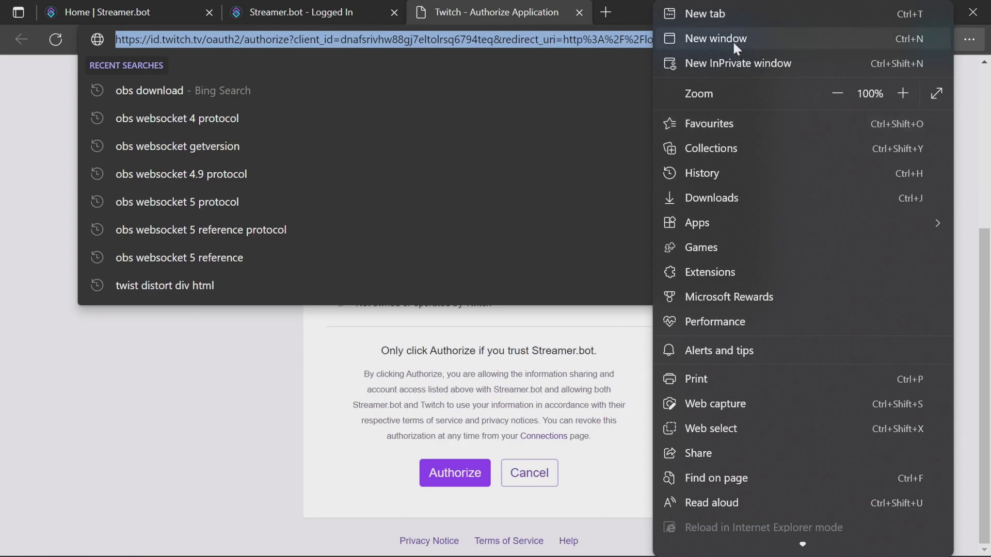
pyautogui.click(739, 59)
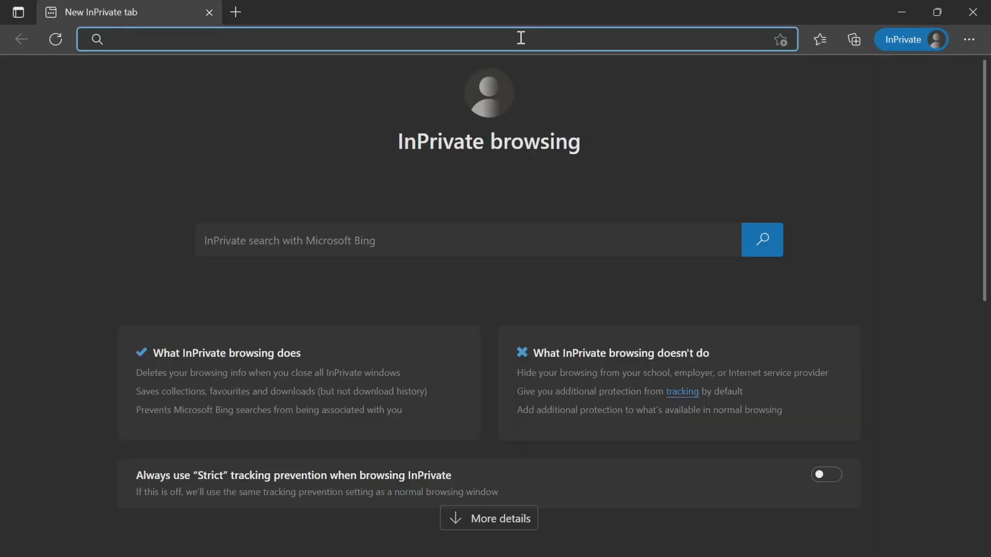
pyautogui.hotkey('ctrl', 'v')
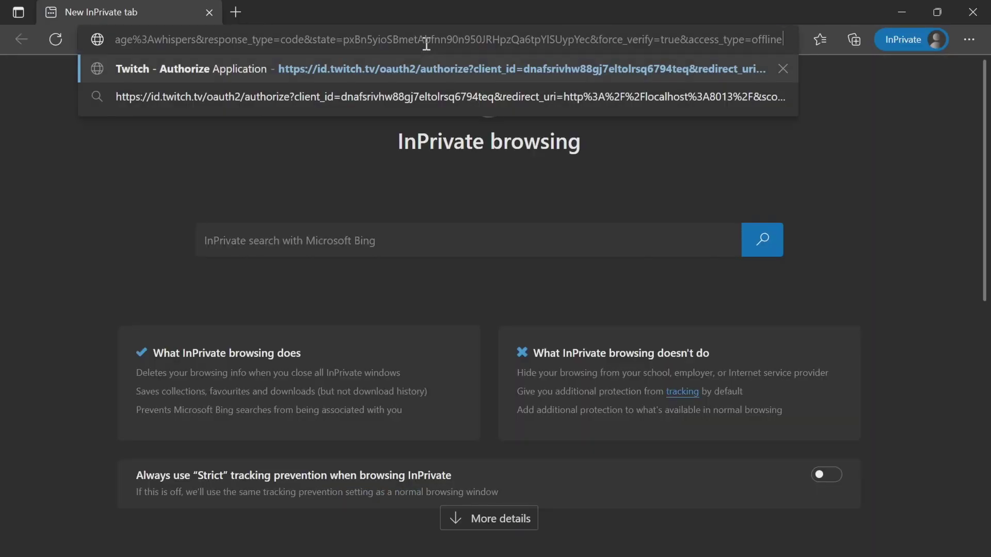
pyautogui.press('Return')
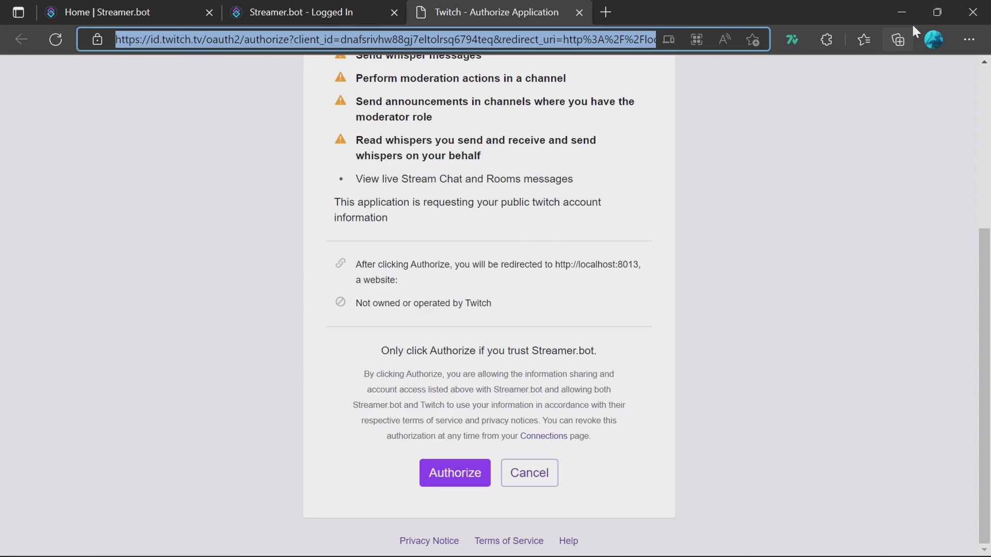
# Step: Minimise the browser and maximize the Streamer.bot window to full screen
pyautogui.click(901, 12)
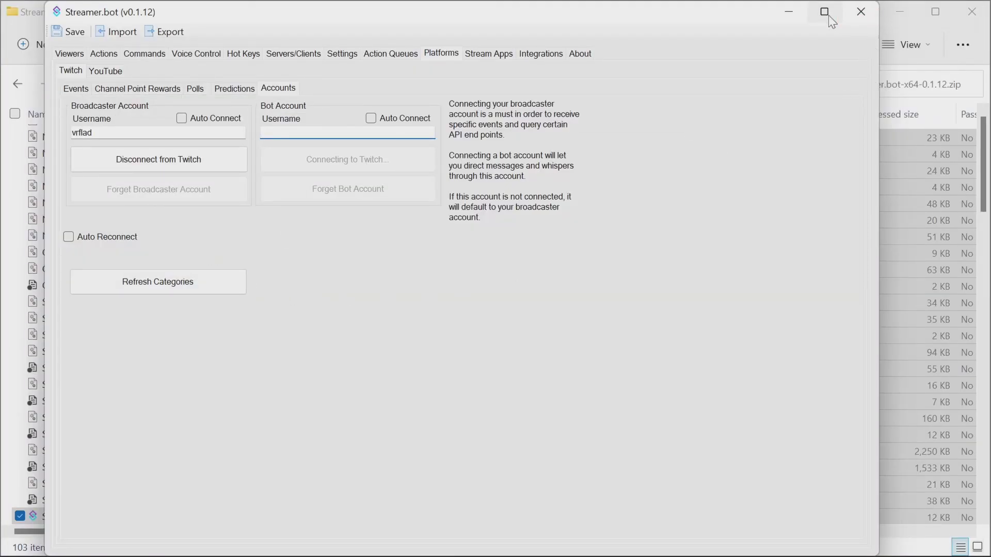
pyautogui.moveTo(829, 17)
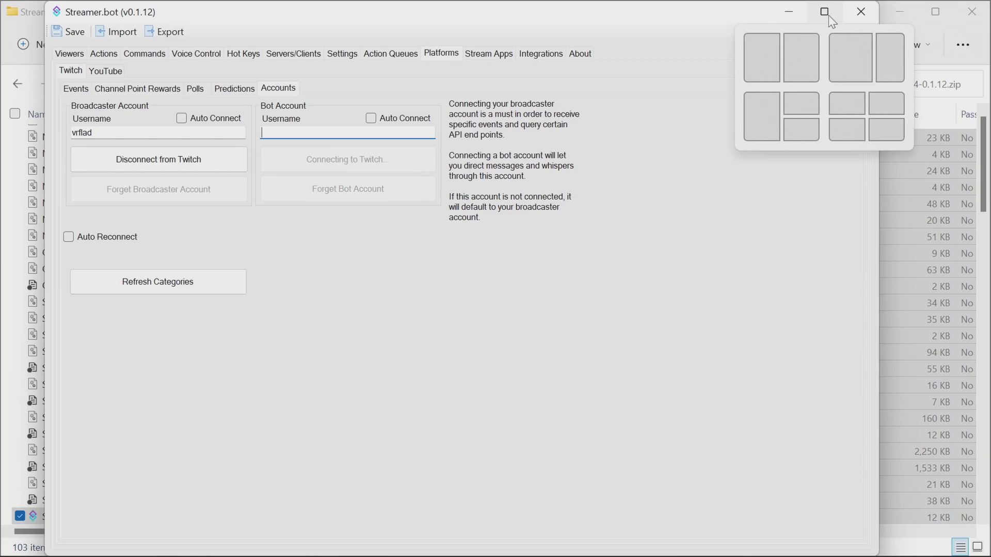
pyautogui.click(828, 14)
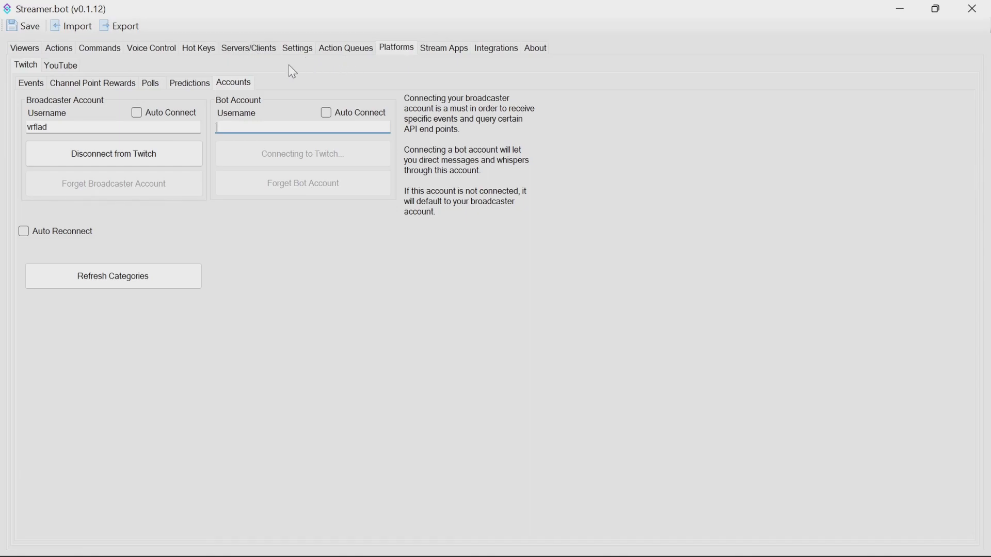
# Step: Open the existing OBS connection for editing under Stream Apps > OBS
pyautogui.click(444, 48)
pyautogui.click(23, 66)
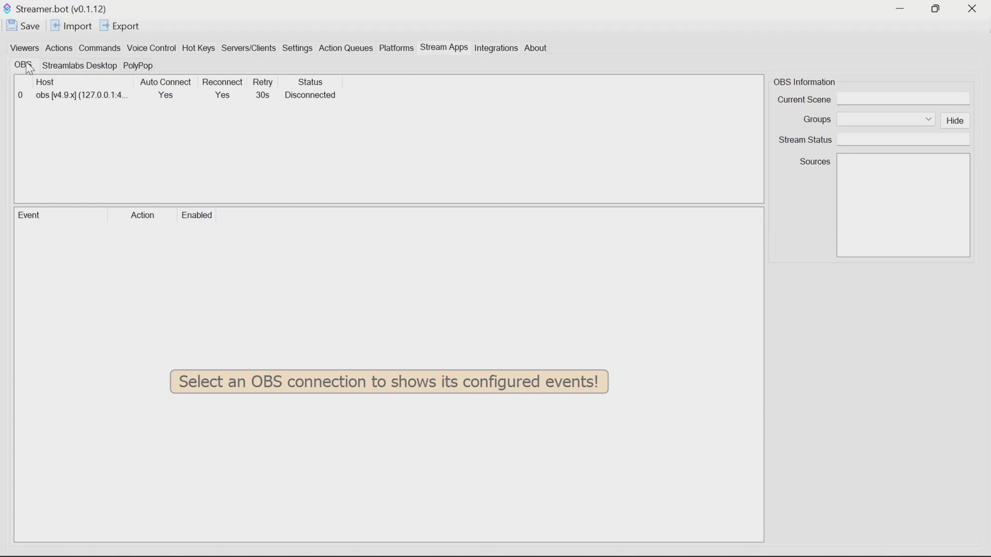
pyautogui.click(94, 96)
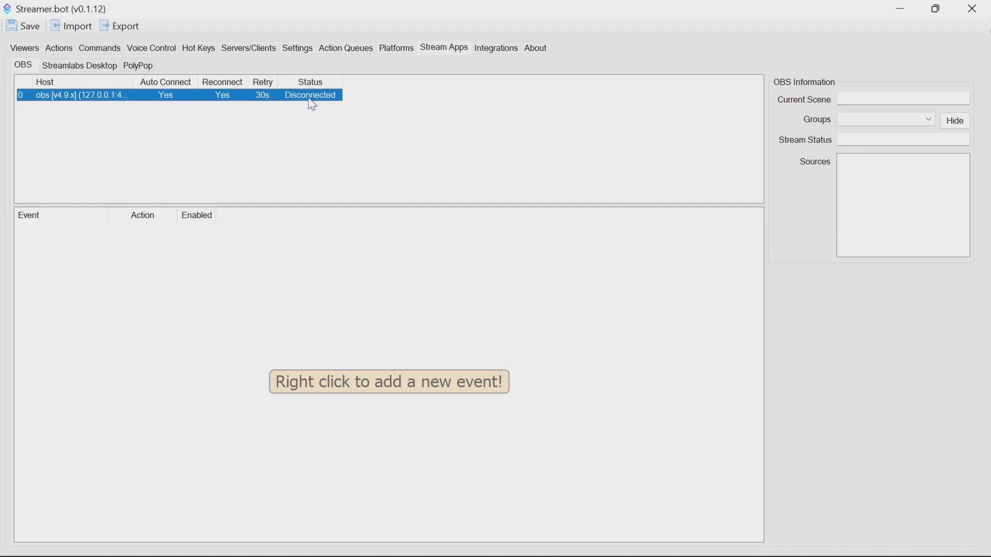
pyautogui.rightClick(284, 96)
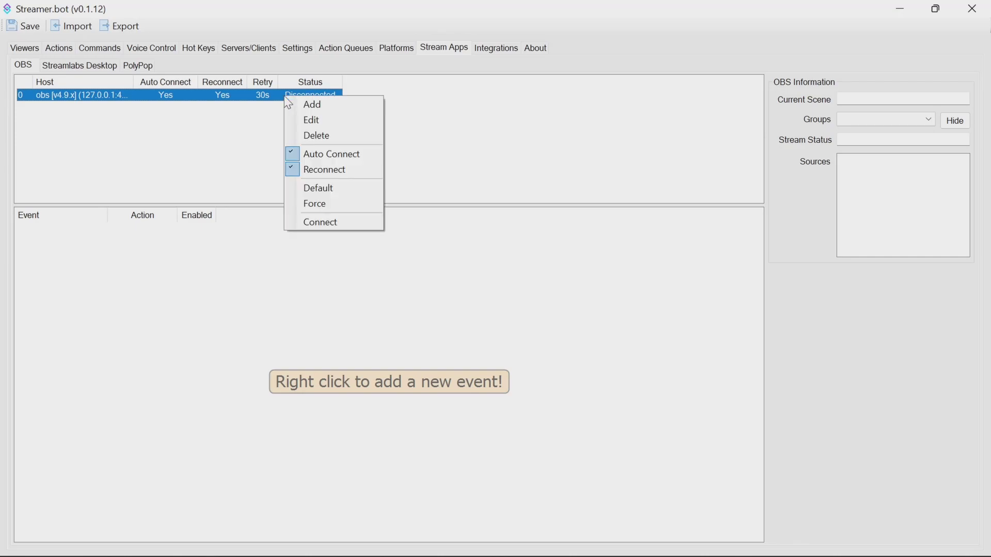
pyautogui.click(310, 121)
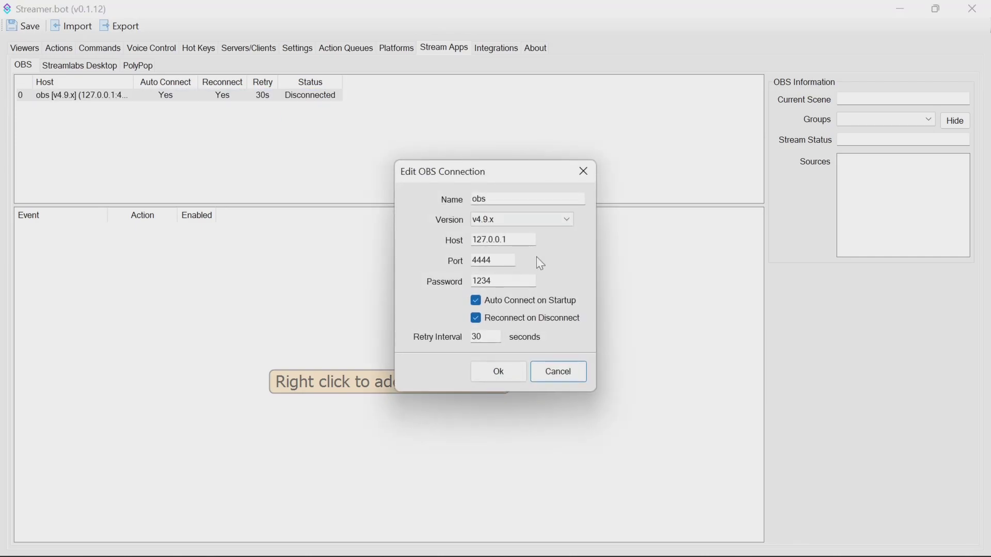
# Step: Set the OBS connection to WebSocket v5.x, extend its password, and save it
pyautogui.click(532, 226)
pyautogui.click(508, 242)
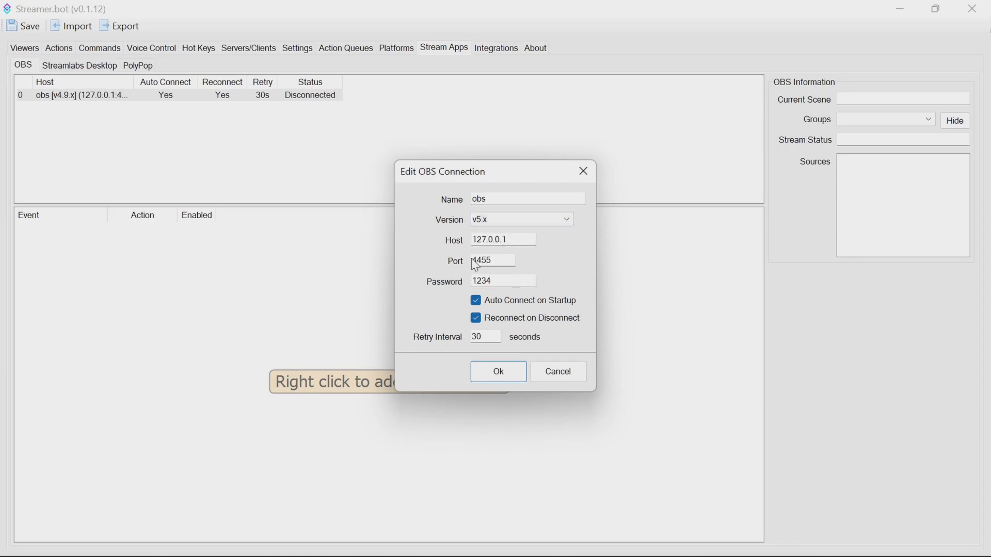
pyautogui.click(503, 281)
pyautogui.write('56')
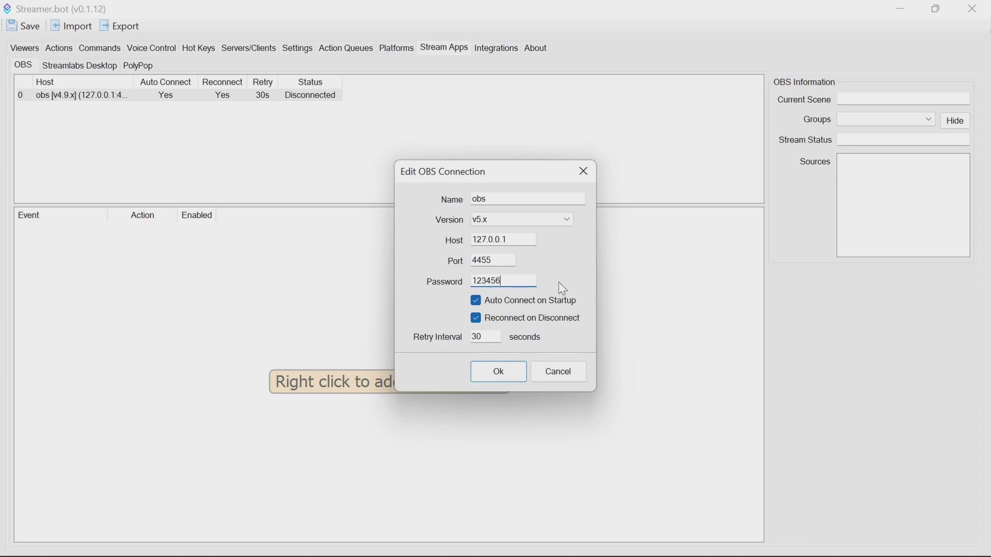
pyautogui.click(499, 366)
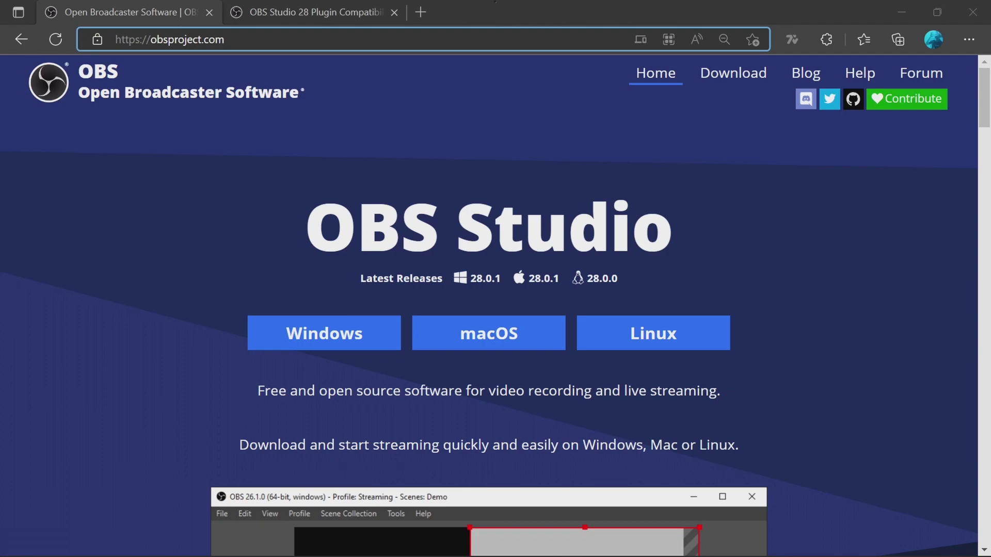
# Step: Review the OBS Studio 28 Plugin Compatibility table, confirming obs-websocket is built in
pyautogui.click(320, 11)
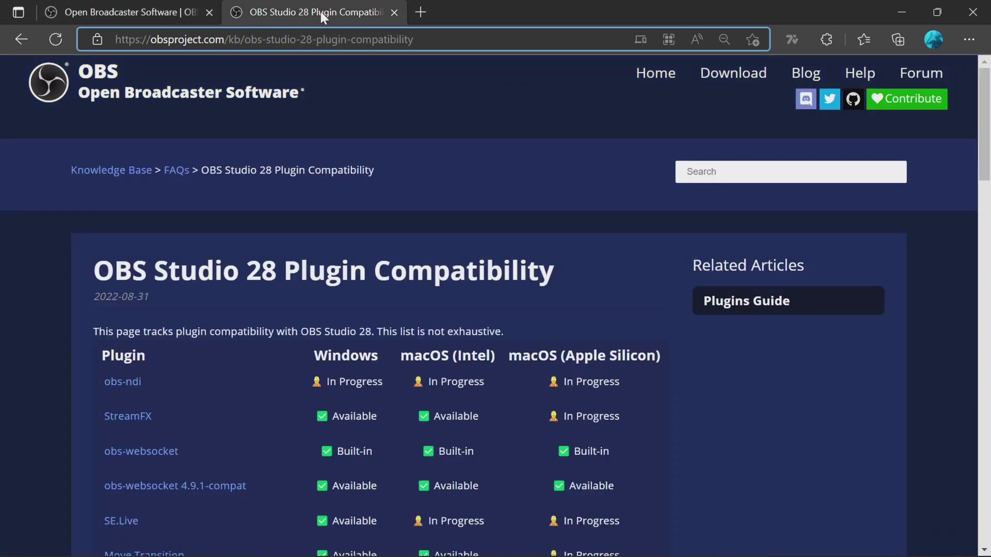
pyautogui.scroll(-8, 481, 263)
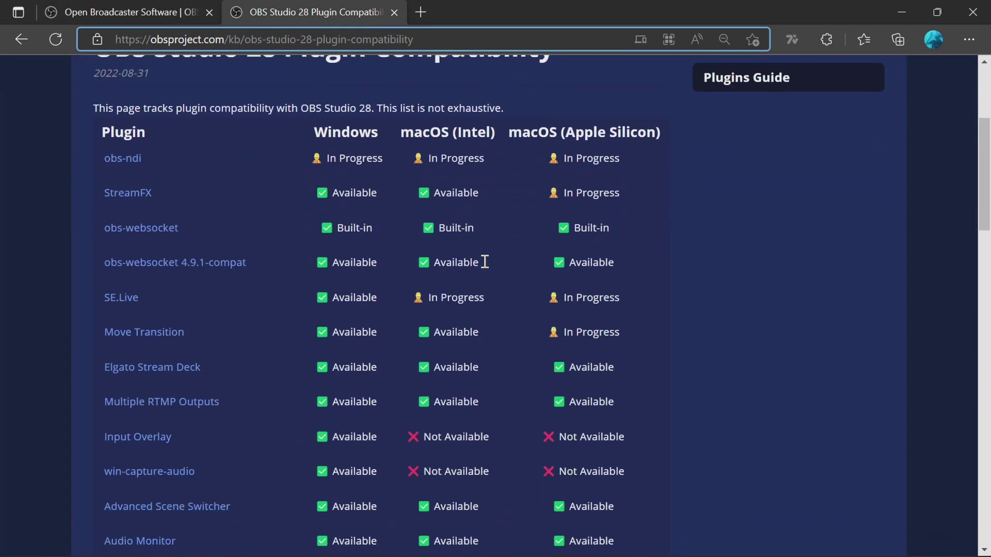
pyautogui.scroll(-3, 354, 235)
pyautogui.scroll(-8, 358, 227)
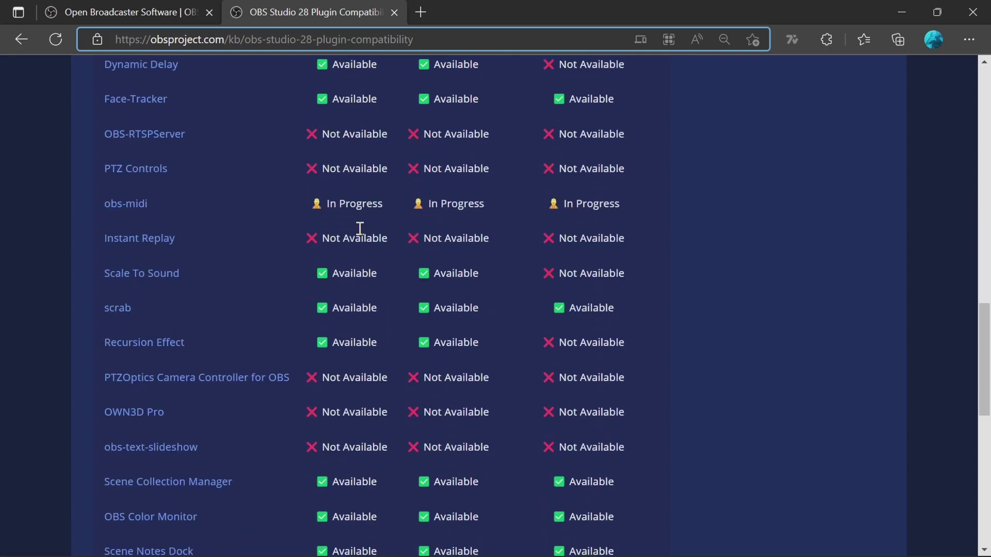
pyautogui.scroll(1, 356, 212)
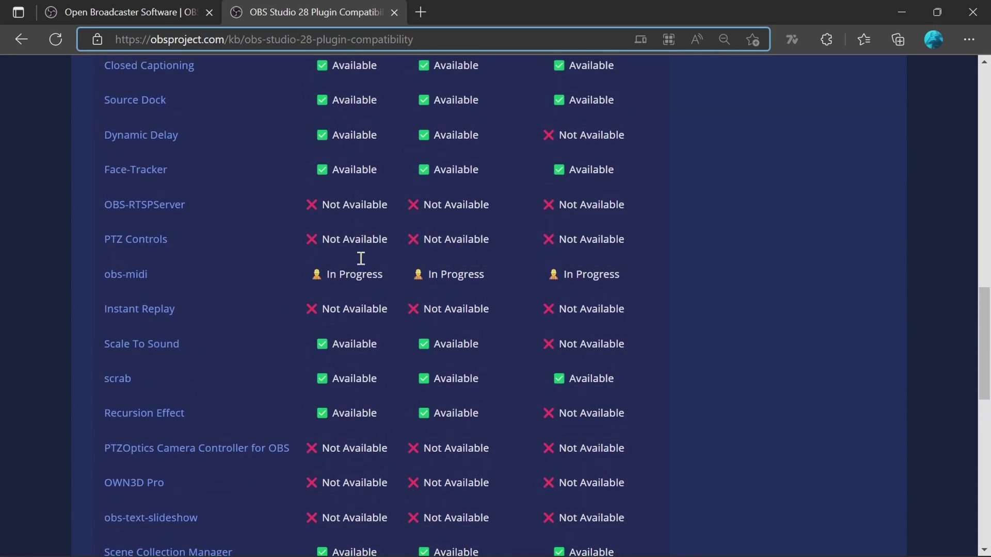
pyautogui.scroll(-3, 361, 289)
pyautogui.scroll(-7, 361, 338)
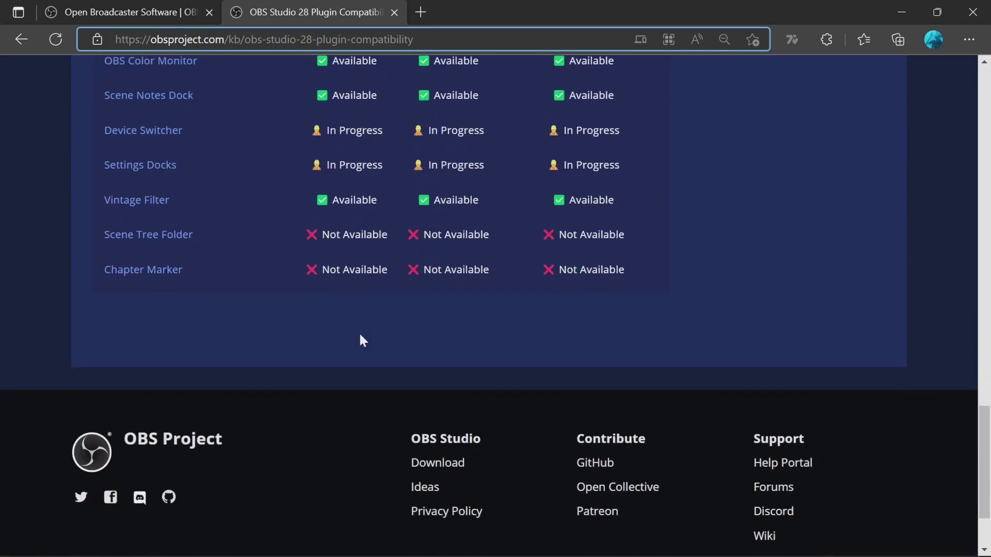
pyautogui.scroll(15, 361, 338)
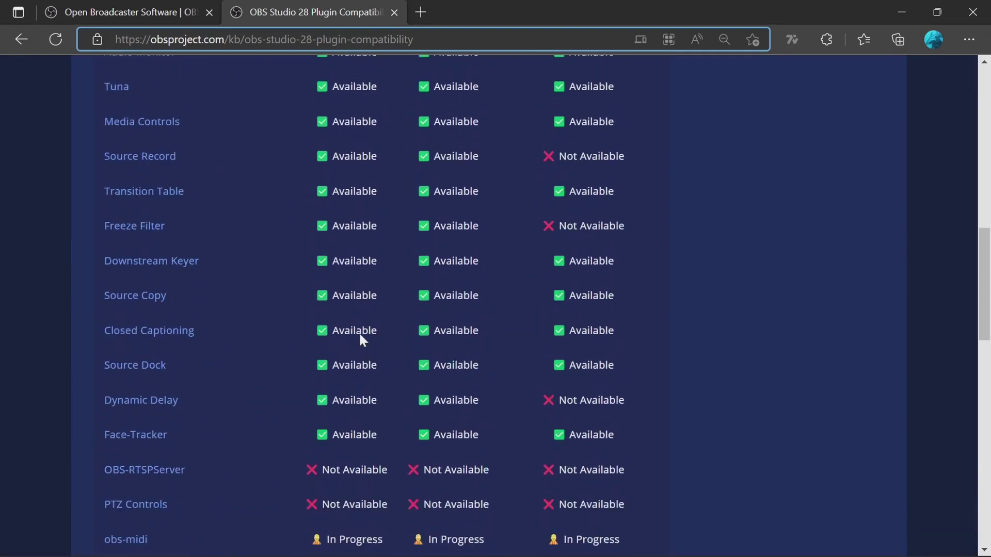
pyautogui.scroll(14, 360, 336)
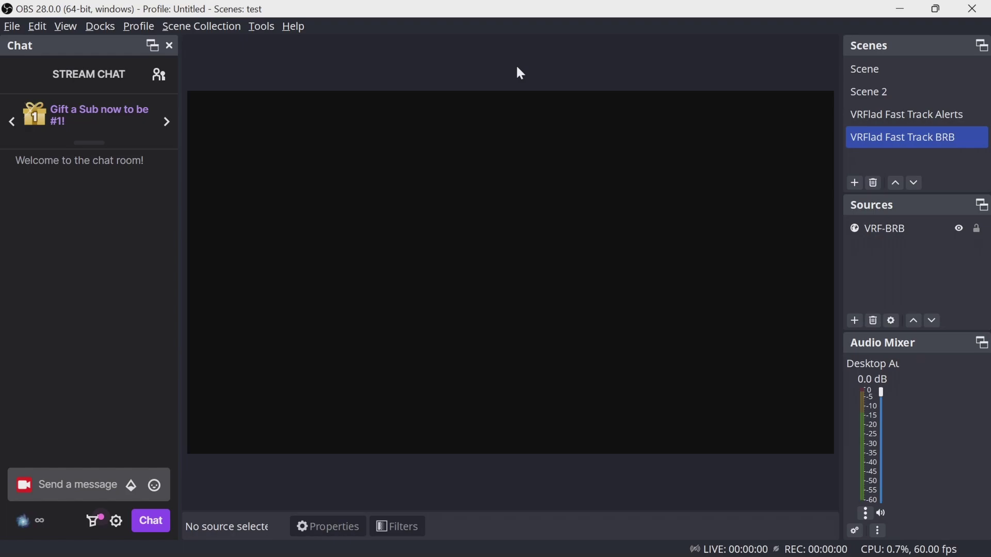
# Step: Enable the WebSocket server in Tools > obs-websocket Settings and confirm with OK
pyautogui.click(255, 28)
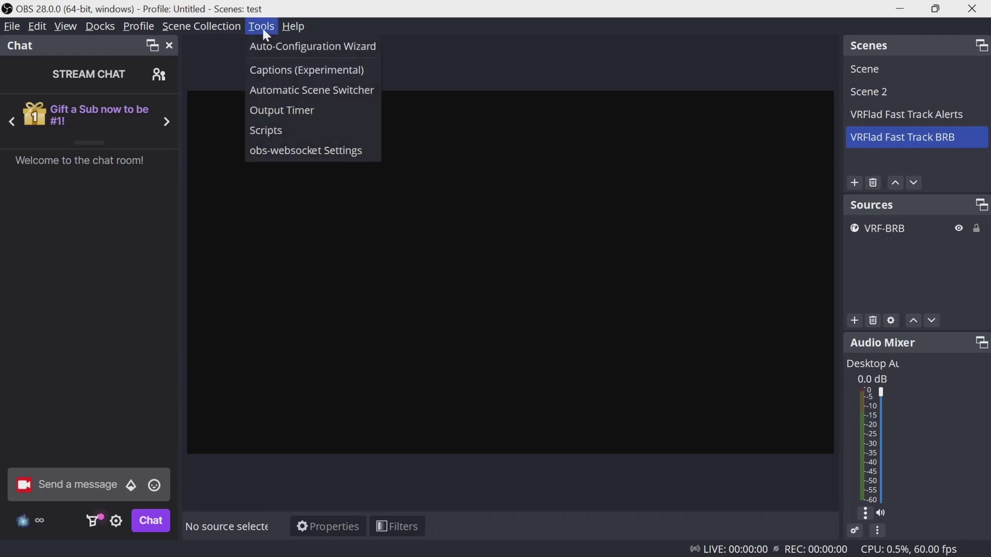
pyautogui.click(298, 155)
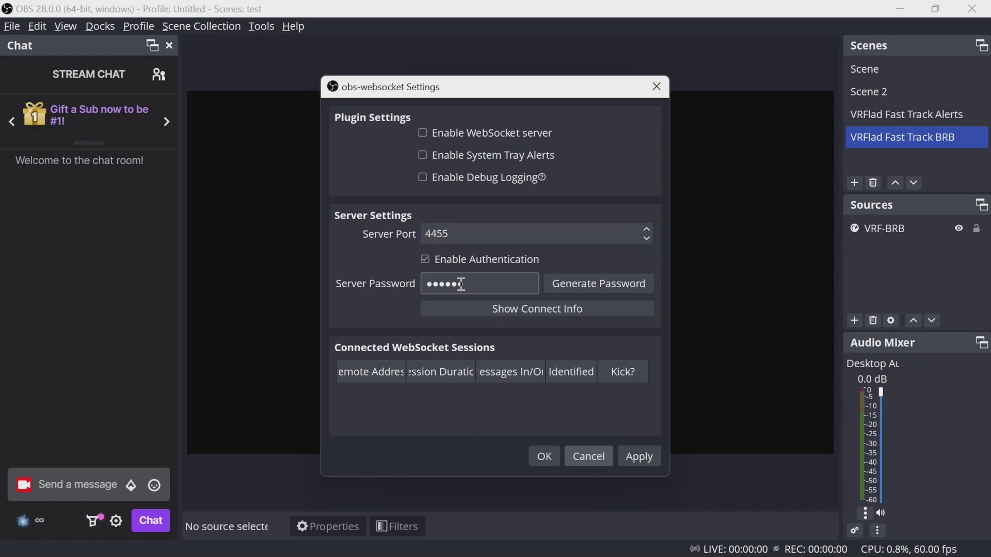
pyautogui.click(422, 132)
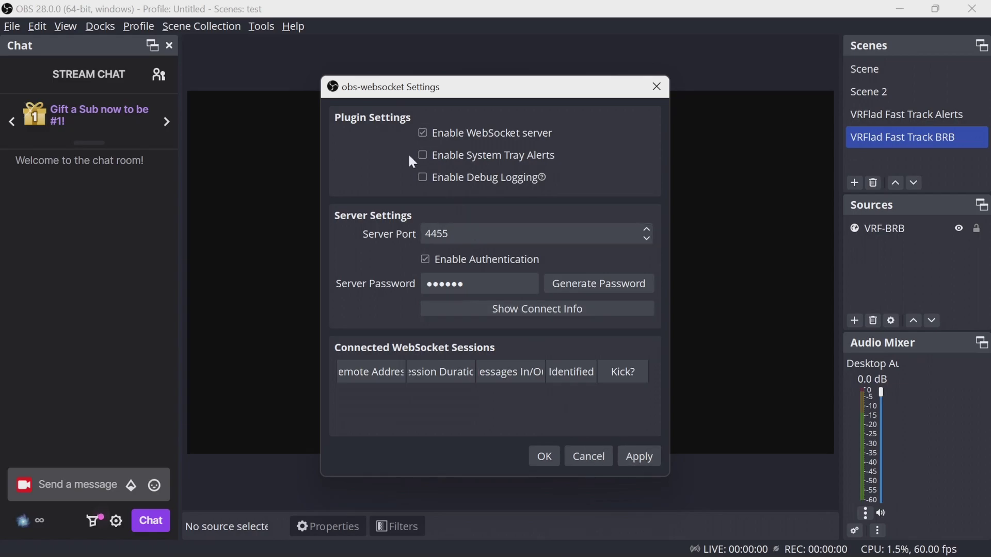
pyautogui.click(542, 454)
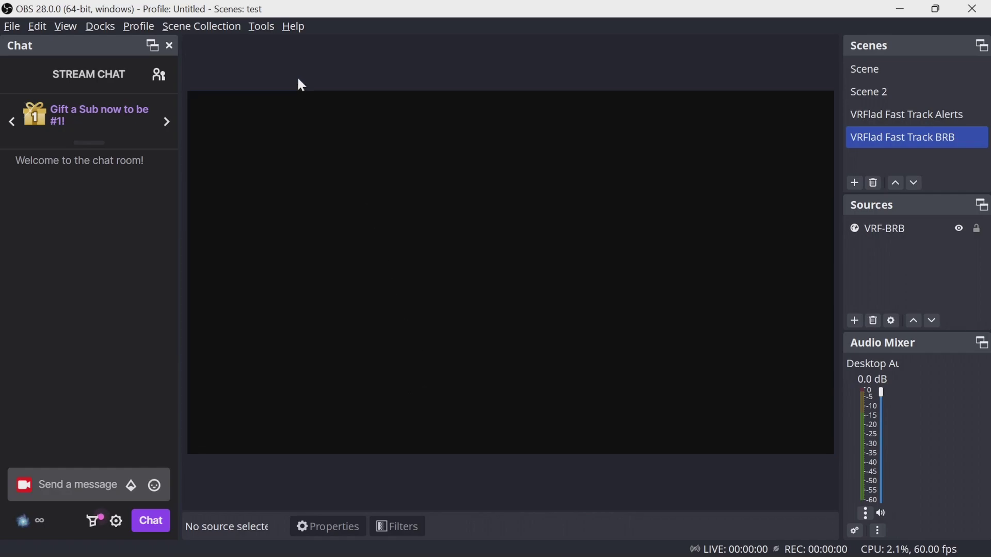
# Step: Reopen Tools > obs-websocket Settings to verify the server is enabled on port 4455
pyautogui.click(262, 27)
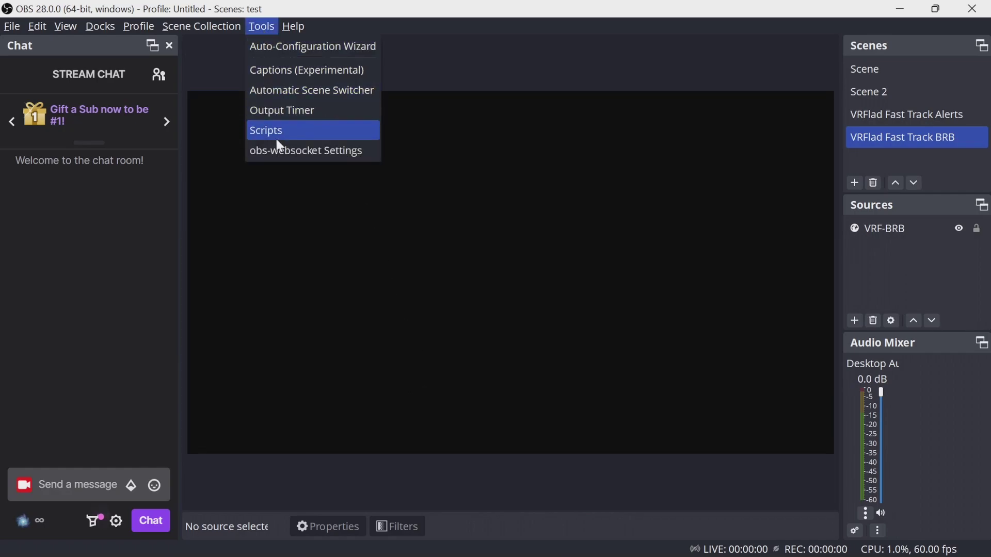
pyautogui.click(277, 150)
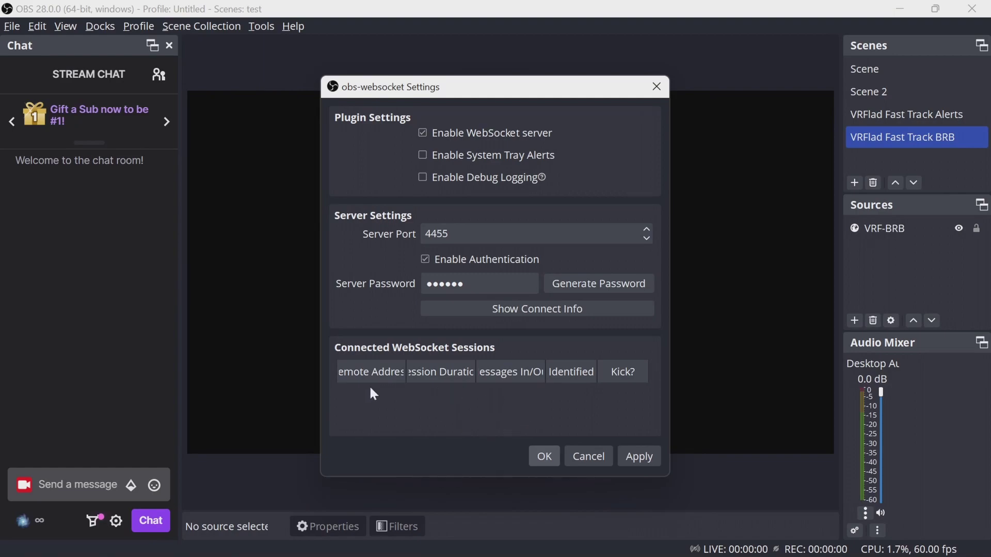